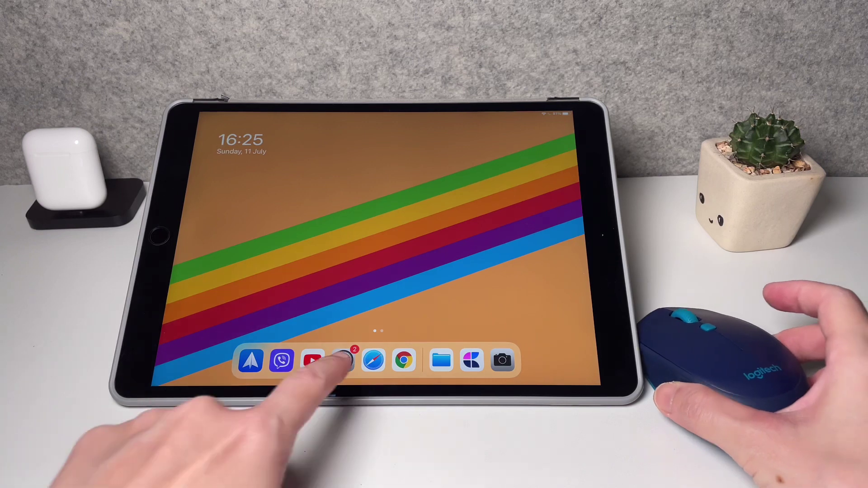
- Pair the Bluetooth Mouse M336/M337/M535 from Settings > Bluetooth so it shows as Connected
{"action": "left_click", "coordinate": [342, 360]}
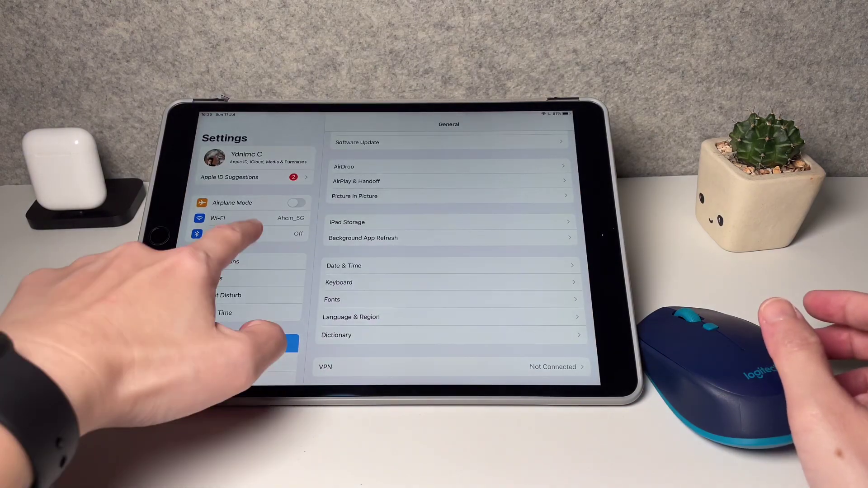
{"action": "left_click", "coordinate": [221, 233]}
{"action": "left_click", "coordinate": [555, 148]}
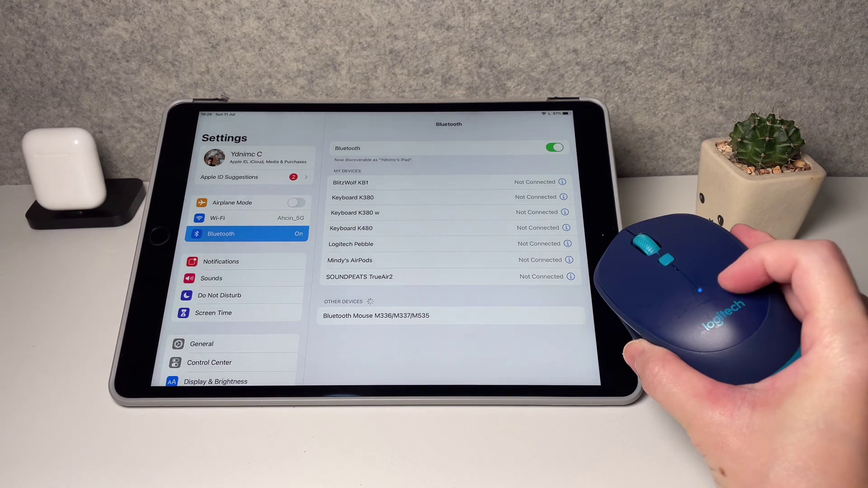
{"action": "left_click", "coordinate": [326, 315]}
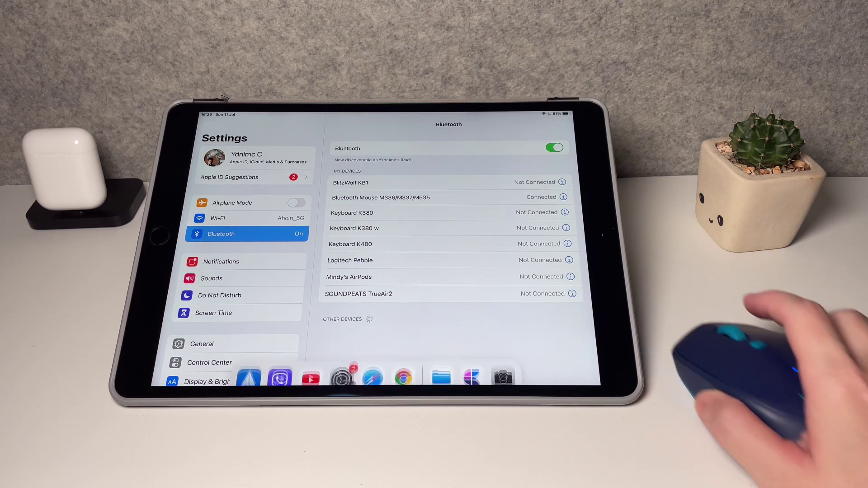
- Use the mouse to go Home, then open and dismiss App Switcher and Notification Center
{"action": "left_click", "coordinate": [411, 383]}
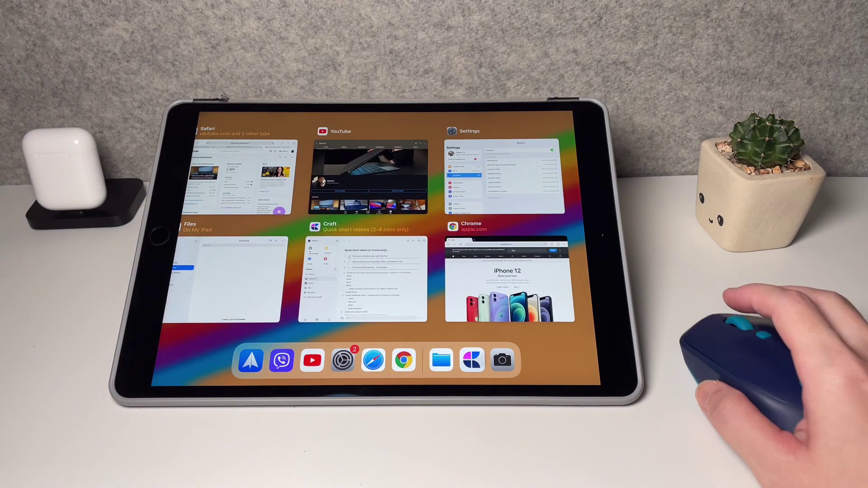
{"action": "left_click", "coordinate": [405, 337]}
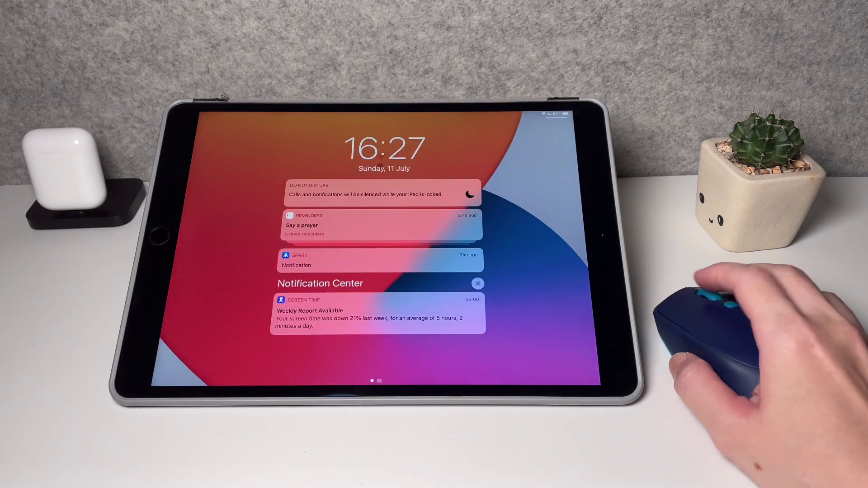
{"action": "scroll", "coordinate": [378, 222], "scroll_direction": "down", "scroll_amount": 2}
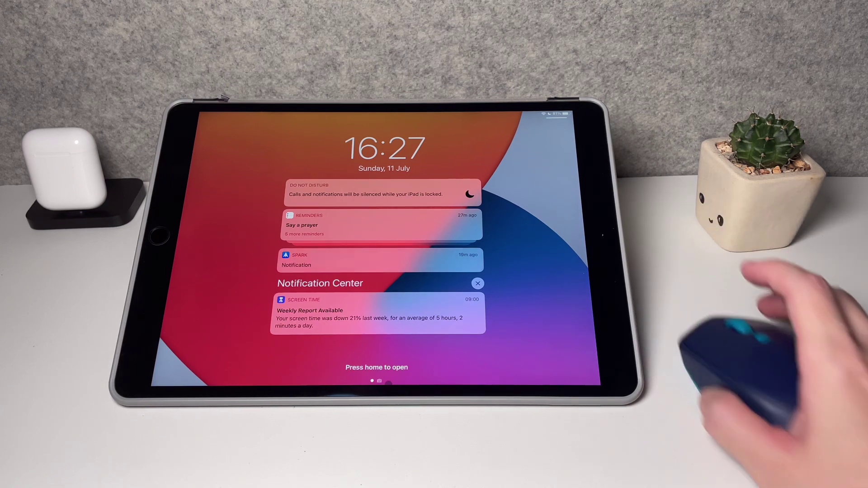
{"action": "left_click", "coordinate": [388, 383]}
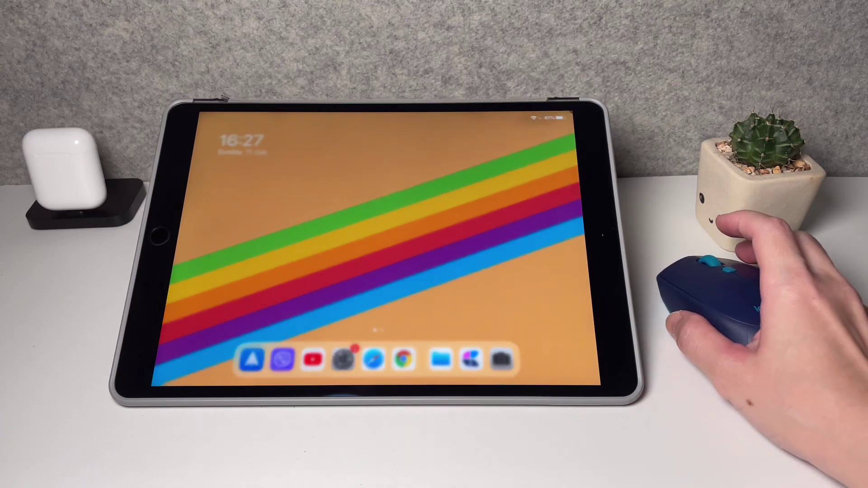
{"action": "left_click", "coordinate": [543, 126]}
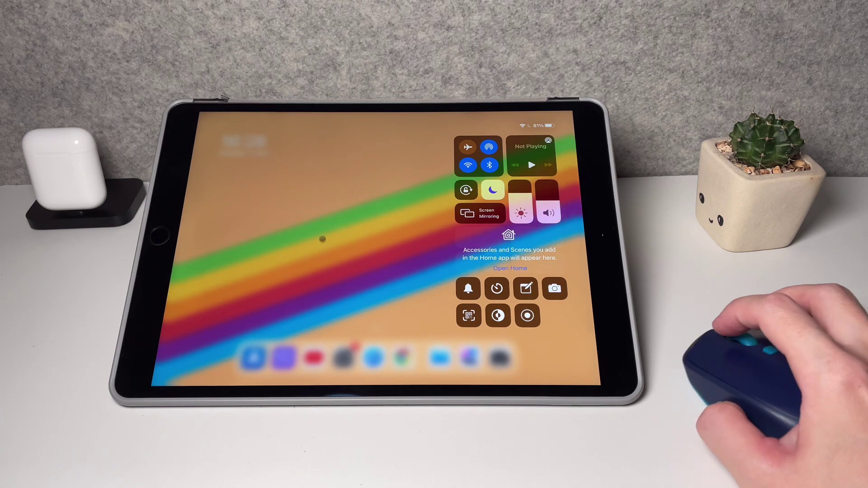
{"action": "left_click", "coordinate": [366, 248]}
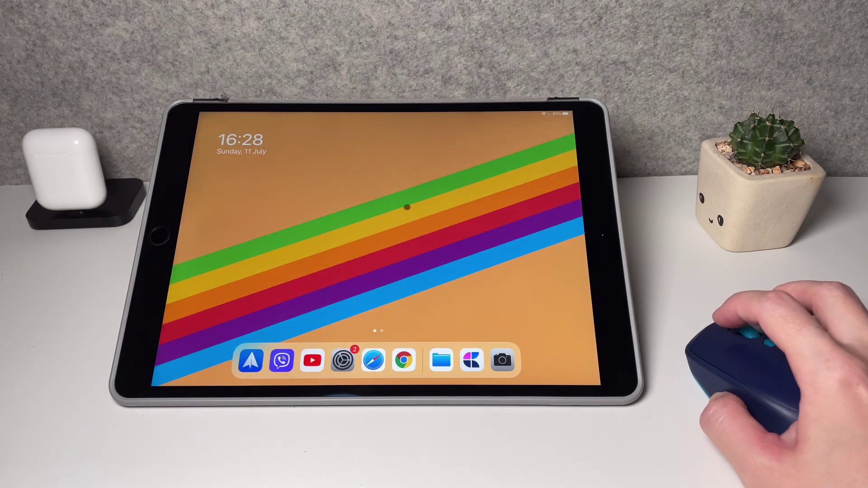
{"action": "left_click", "coordinate": [542, 114]}
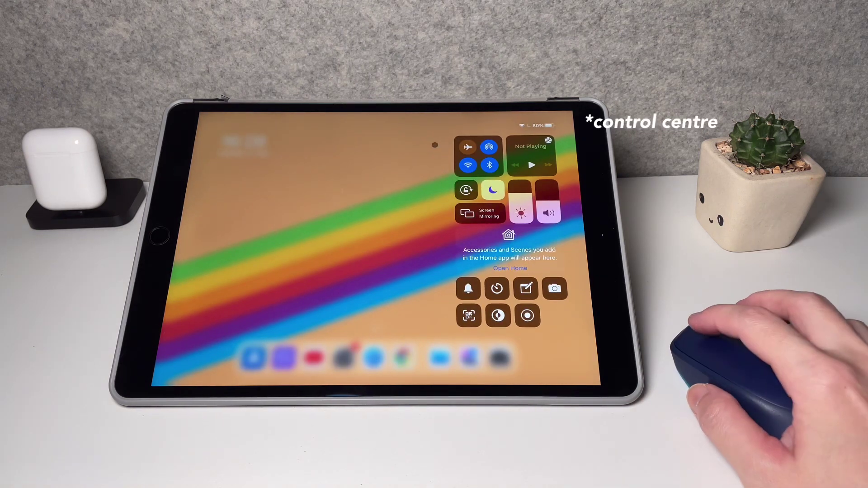
{"action": "left_click", "coordinate": [174, 371]}
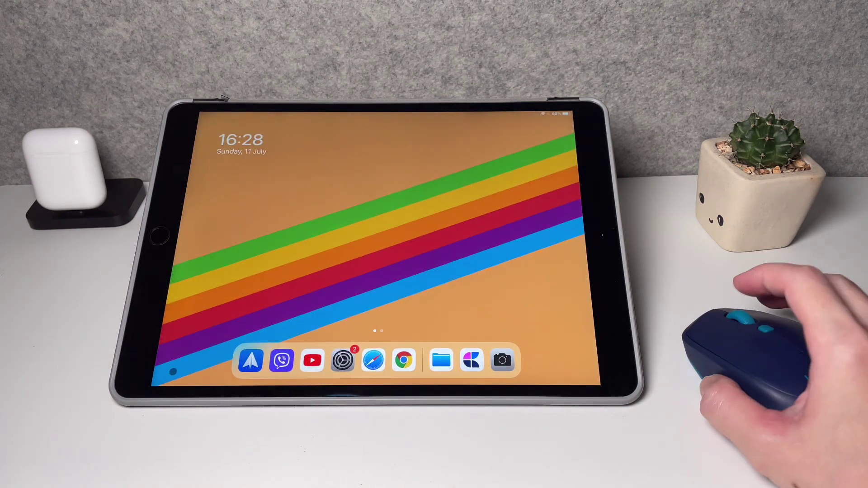
- Open Safari on apple.com's iPhone 12 page and split it with fitnessblender.com
{"action": "left_click", "coordinate": [403, 361]}
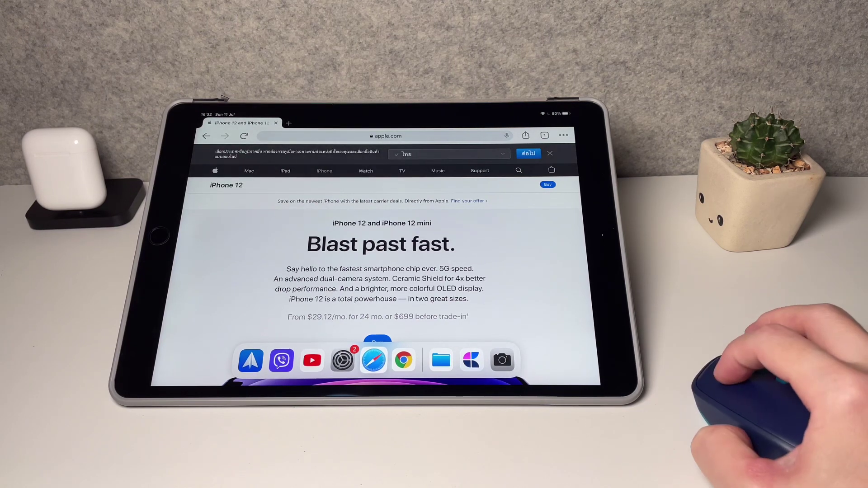
{"action": "left_click_drag", "start_coordinate": [373, 360], "coordinate": [581, 316]}
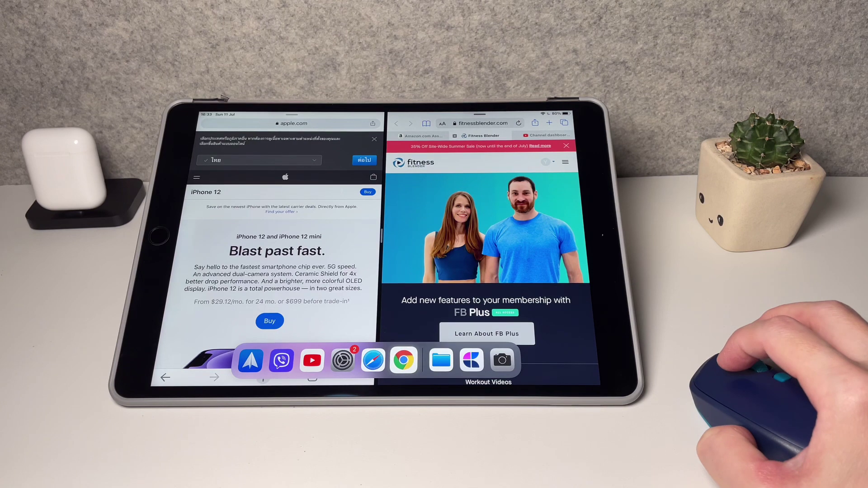
- Float a Chrome Google window over the Safari split, move it left, hide it right, then go Home
{"action": "mouse_move", "coordinate": [404, 360]}
{"action": "left_mouse_down"}
{"action": "mouse_move", "coordinate": [380, 292]}
{"action": "mouse_move", "coordinate": [447, 205]}
{"action": "left_mouse_up"}
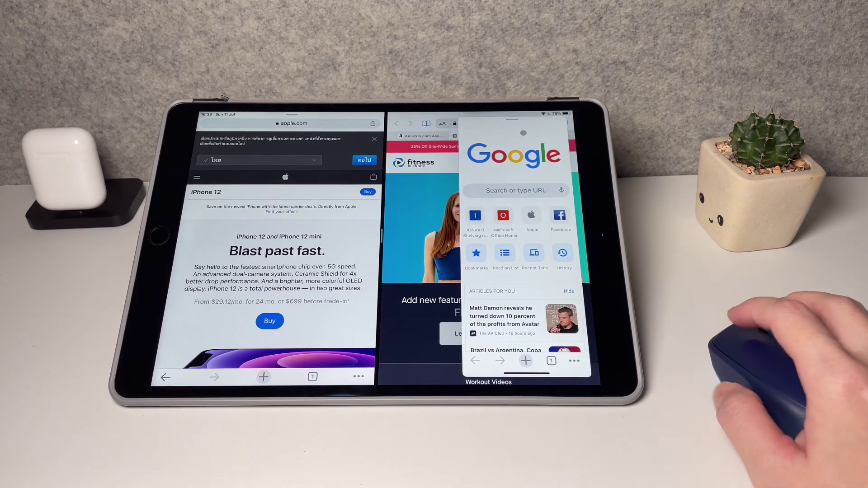
{"action": "left_click_drag", "start_coordinate": [512, 120], "coordinate": [260, 121]}
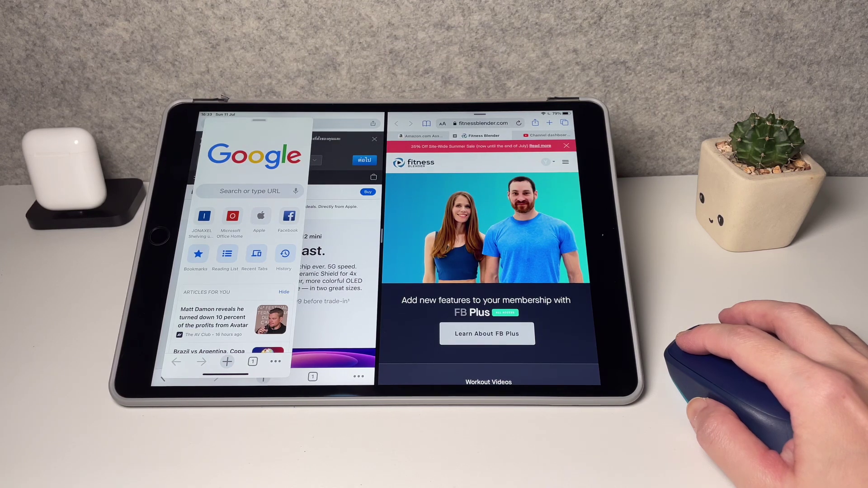
{"action": "mouse_move", "coordinate": [259, 121]}
{"action": "left_mouse_down"}
{"action": "mouse_move", "coordinate": [517, 121]}
{"action": "mouse_move", "coordinate": [579, 189]}
{"action": "left_mouse_up"}
{"action": "middle_click", "coordinate": [397, 219]}
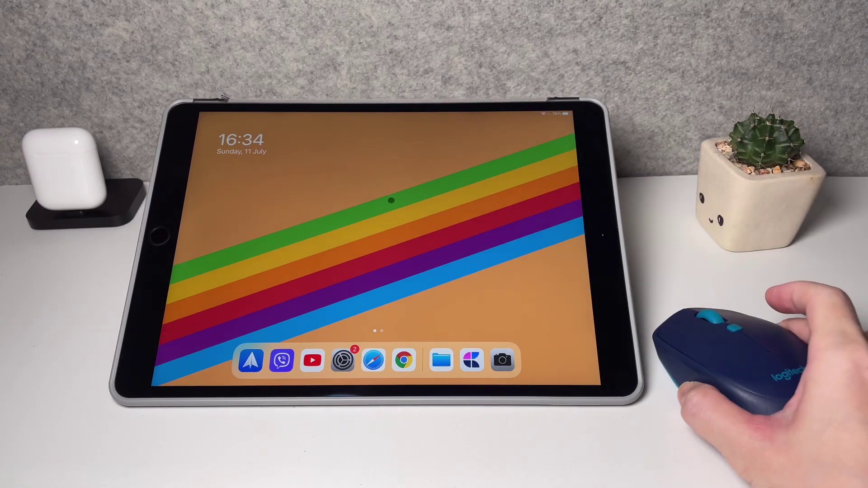
{"action": "left_click", "coordinate": [405, 363]}
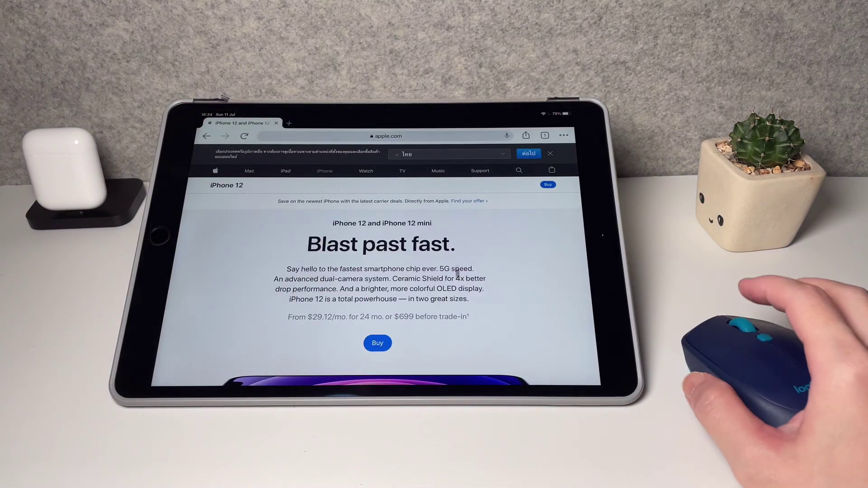
{"action": "scroll", "coordinate": [265, 289], "scroll_direction": "up", "scroll_amount": 5}
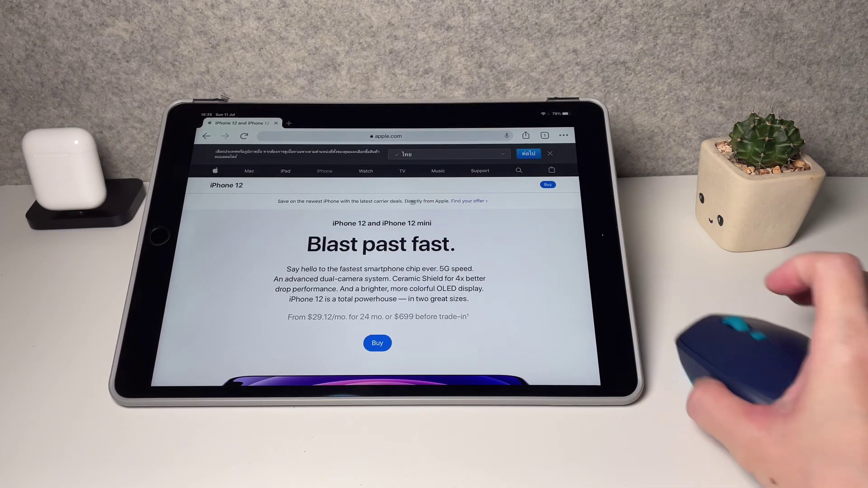
{"action": "left_click", "coordinate": [405, 377]}
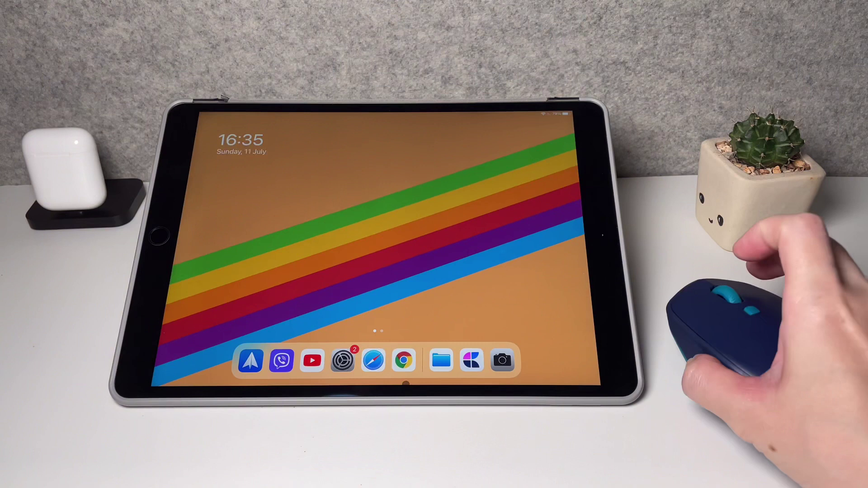